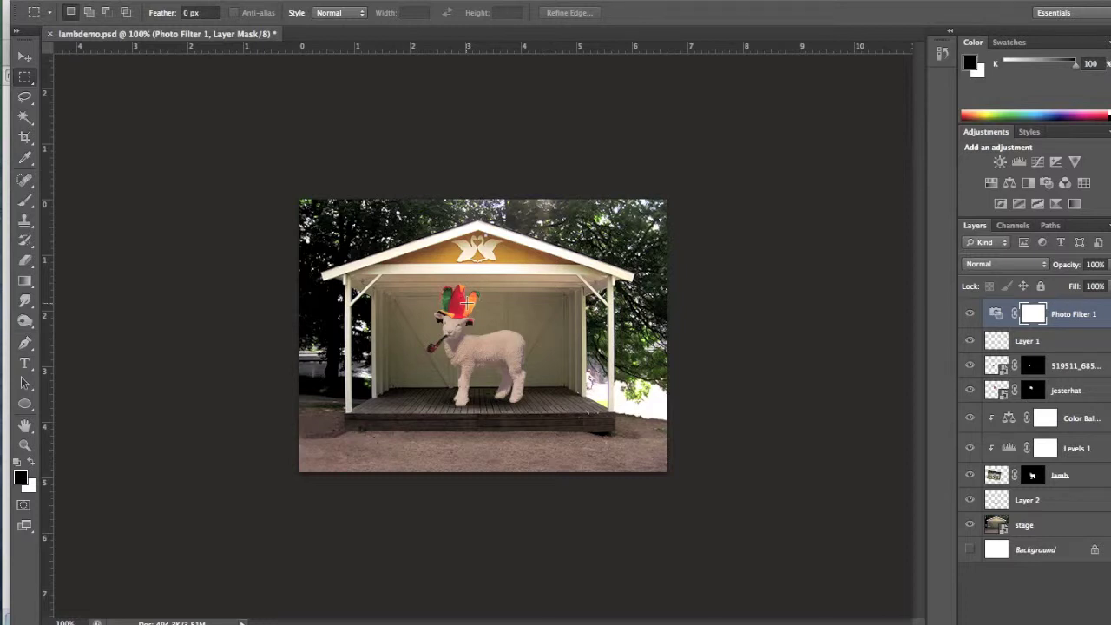
- Paste the copied wooden suitcase image as Layer 3 above Photo Filter 1
{"action": "key", "text": "ctrl+v"}
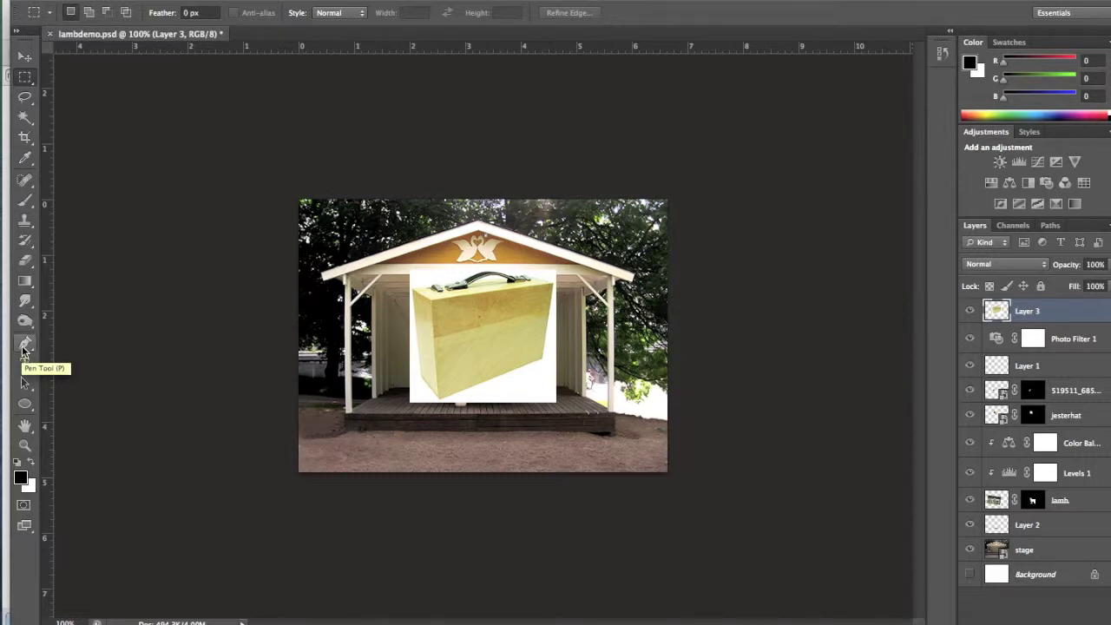
- With the Pen tool, trace the suitcase's left side, top edge, left clasp and handle curve
{"action": "left_click", "coordinate": [23, 352]}
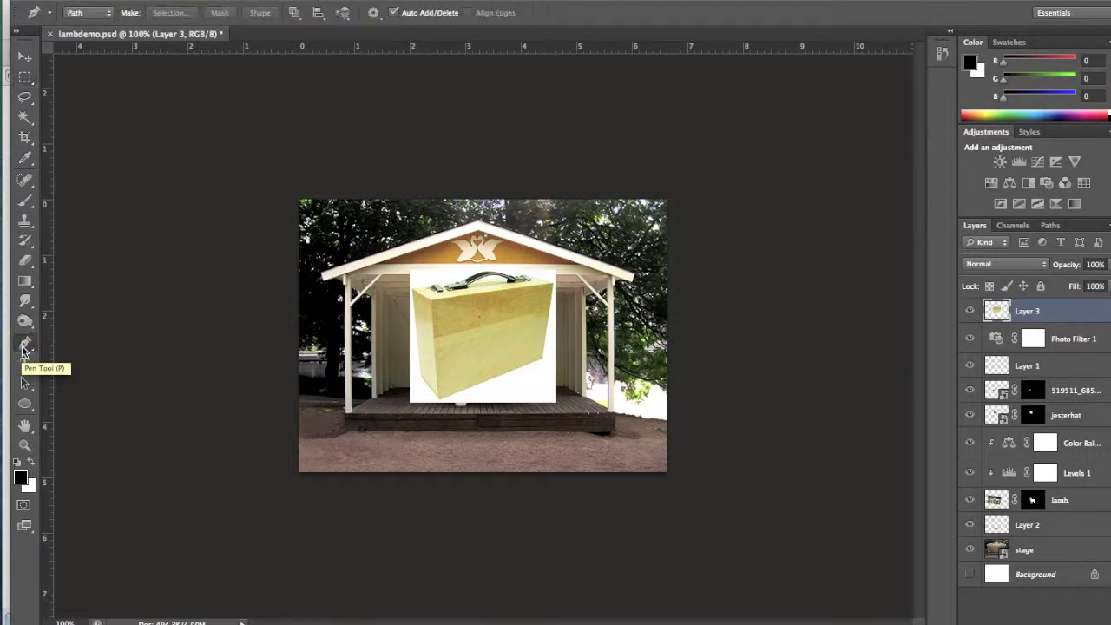
{"action": "left_click", "coordinate": [420, 370]}
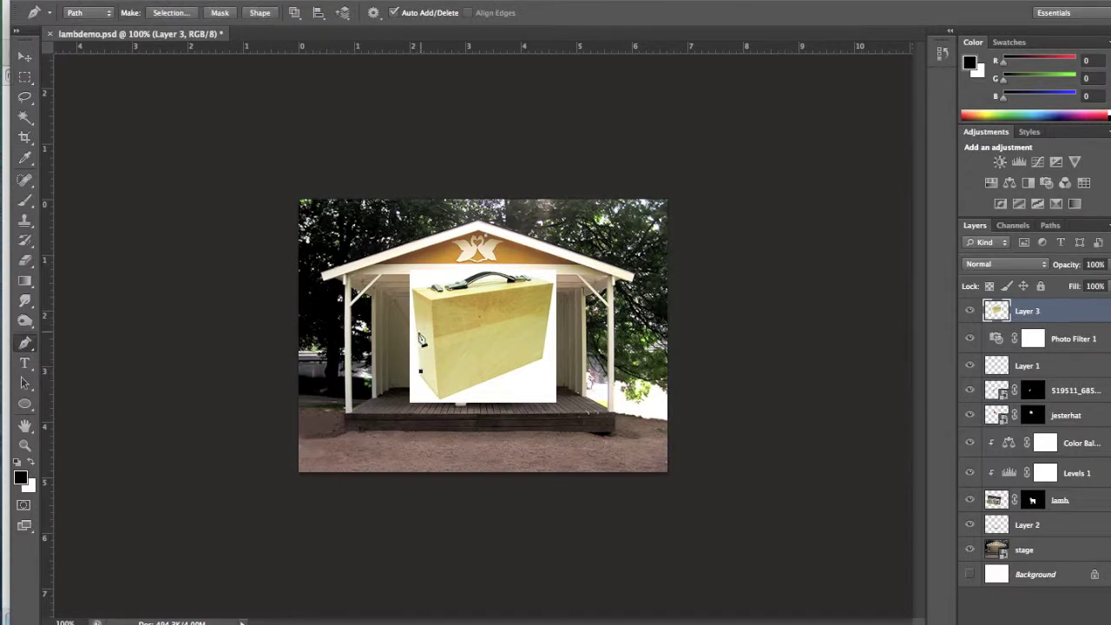
{"action": "left_click", "coordinate": [416, 296]}
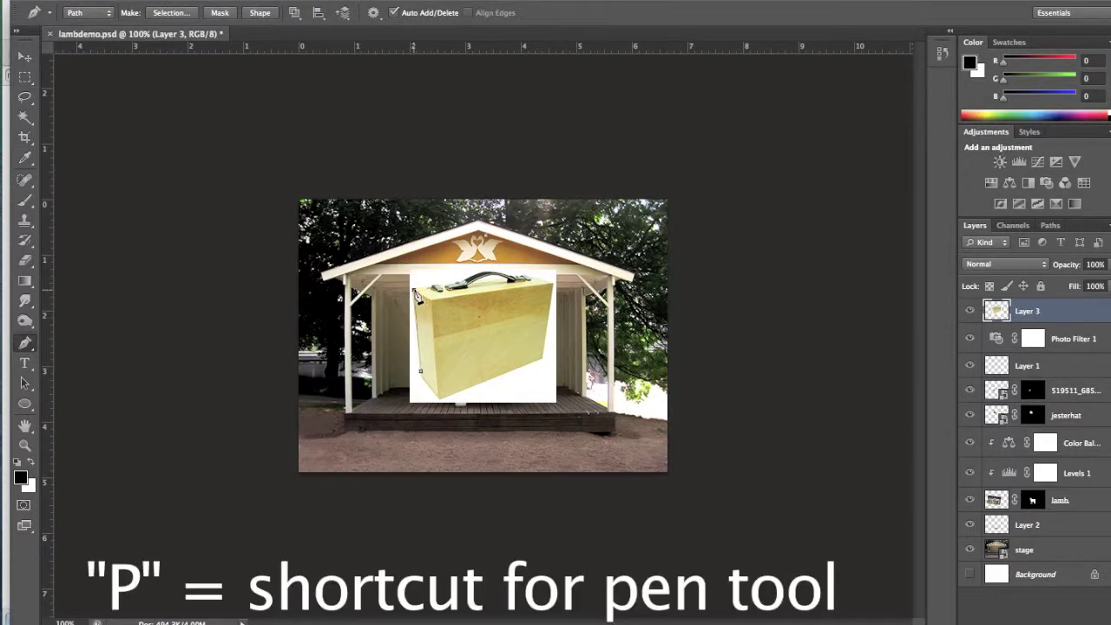
{"action": "key", "text": "ctrl+plus"}
{"action": "key", "text": "ctrl+plus"}
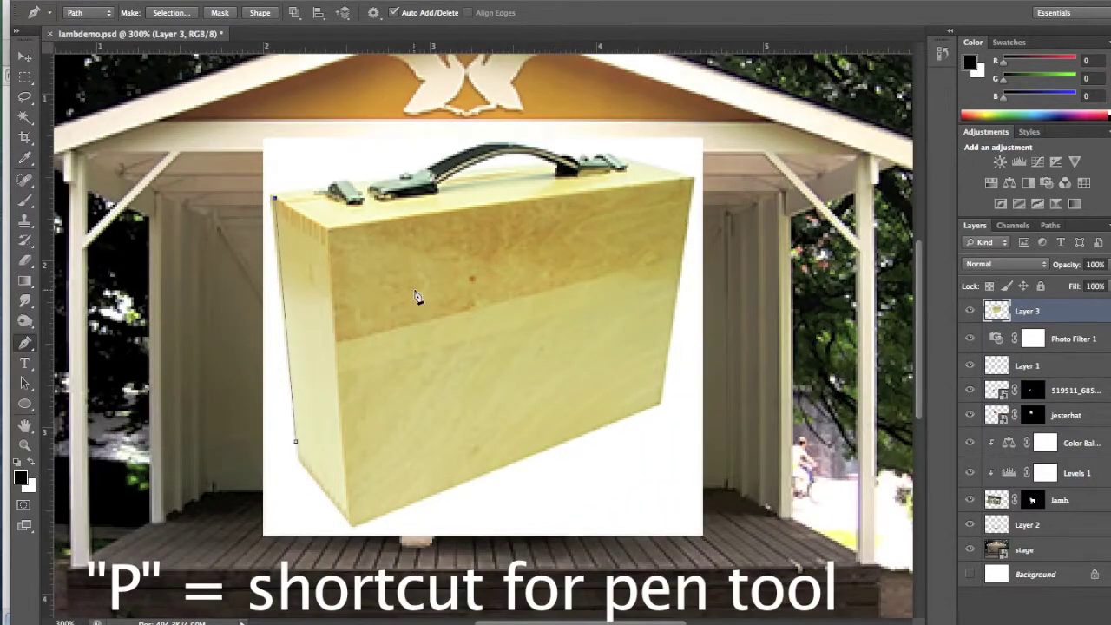
{"action": "left_click", "coordinate": [319, 190]}
{"action": "left_click", "coordinate": [350, 185]}
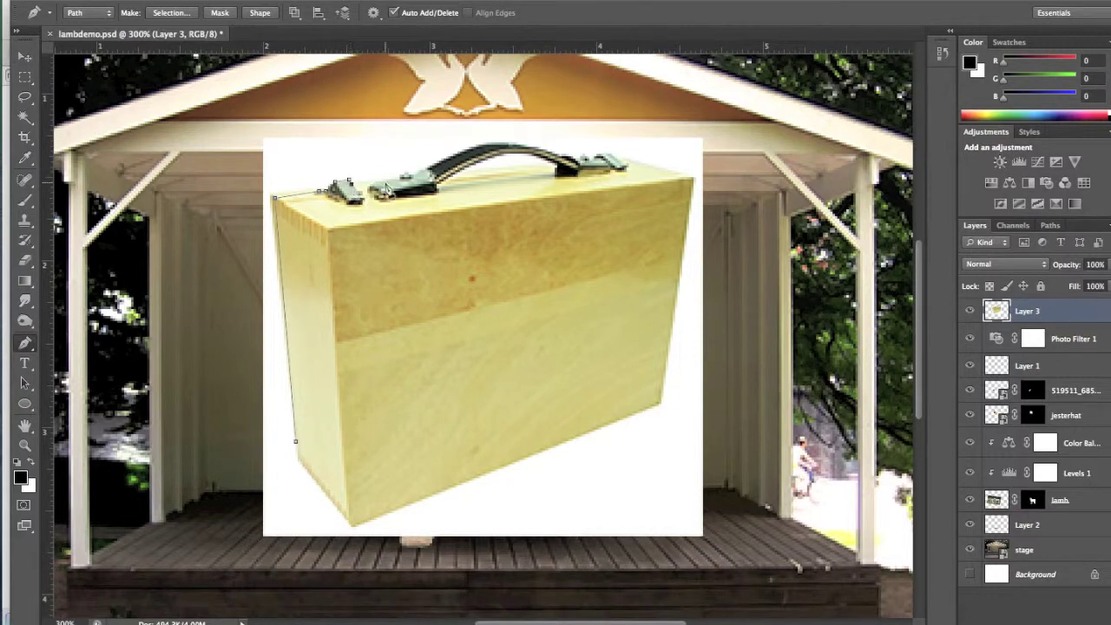
{"action": "left_click", "coordinate": [377, 182]}
{"action": "left_click", "coordinate": [406, 174]}
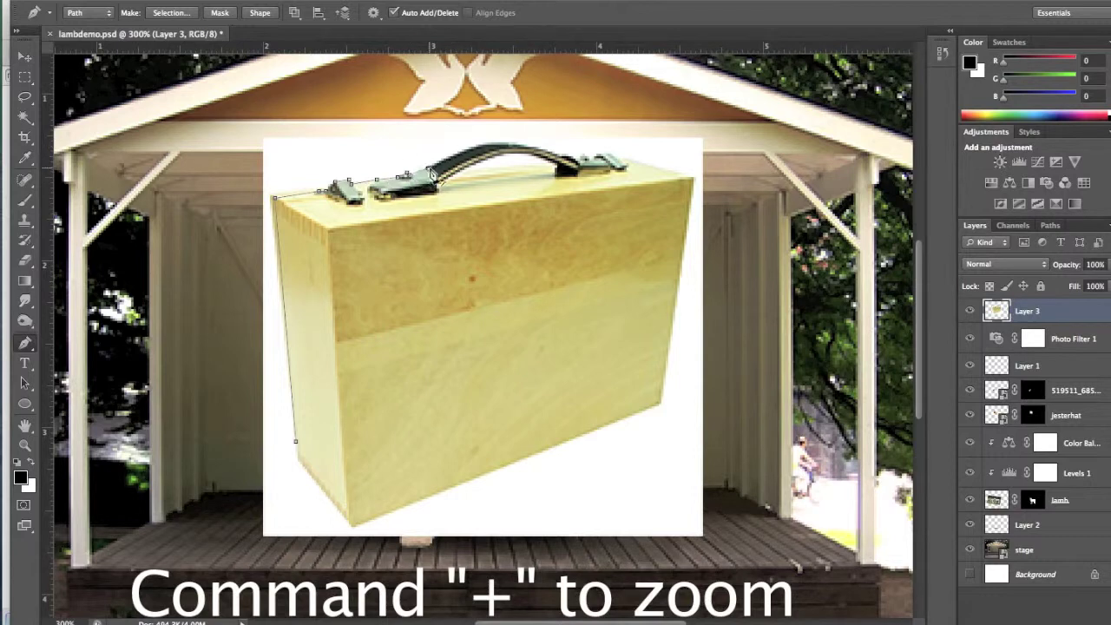
{"action": "left_click", "coordinate": [489, 145]}
{"action": "left_click", "coordinate": [515, 142]}
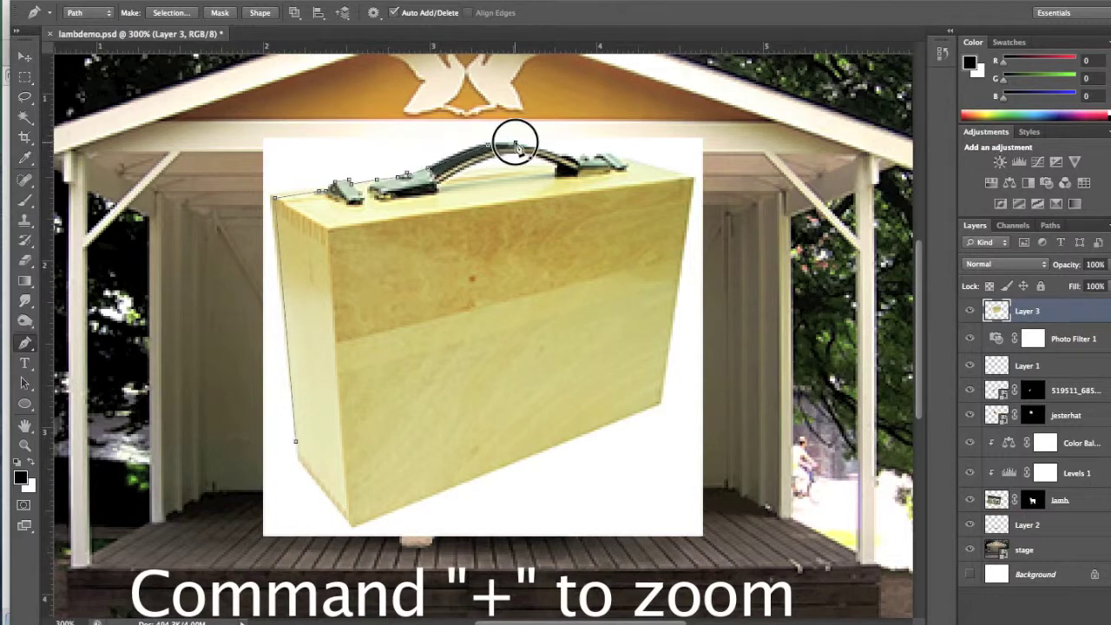
- Trace around the handle's right clasp and the suitcase's right and bottom edges, closing the path
{"action": "left_click", "coordinate": [580, 158]}
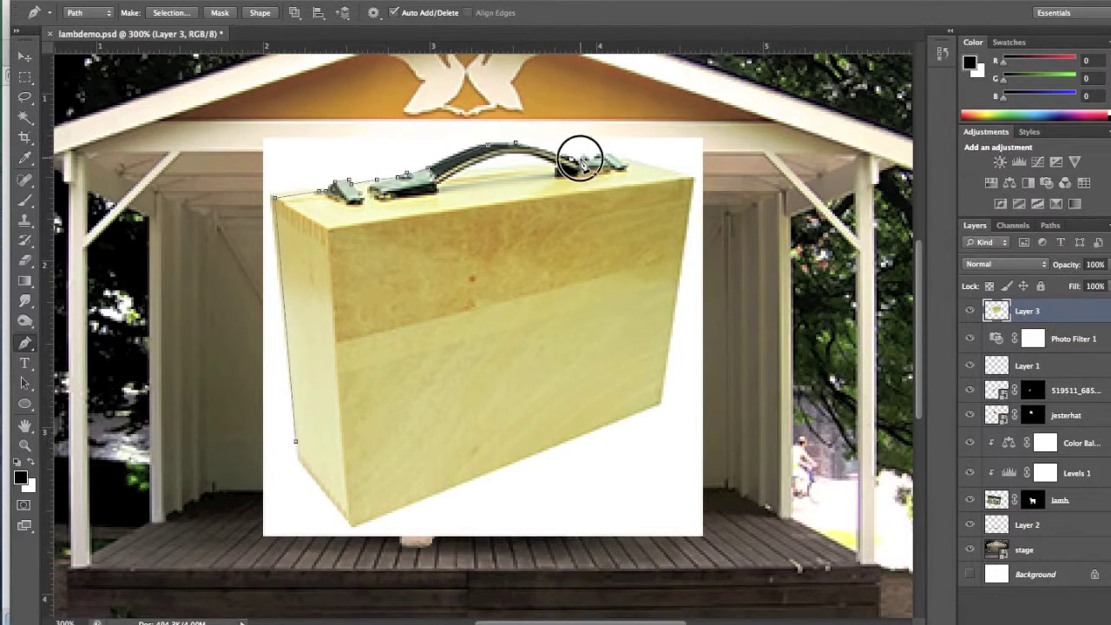
{"action": "left_click", "coordinate": [585, 155]}
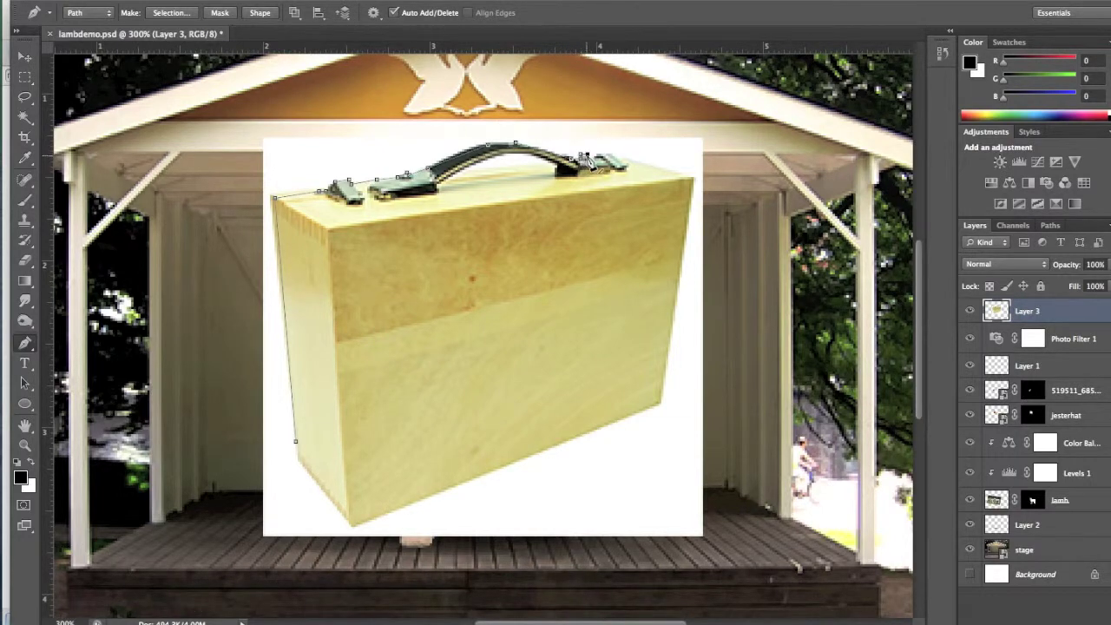
{"action": "left_click", "coordinate": [597, 156]}
{"action": "left_click", "coordinate": [601, 152]}
{"action": "left_click", "coordinate": [615, 153]}
{"action": "left_click", "coordinate": [622, 157]}
{"action": "left_click", "coordinate": [692, 180]}
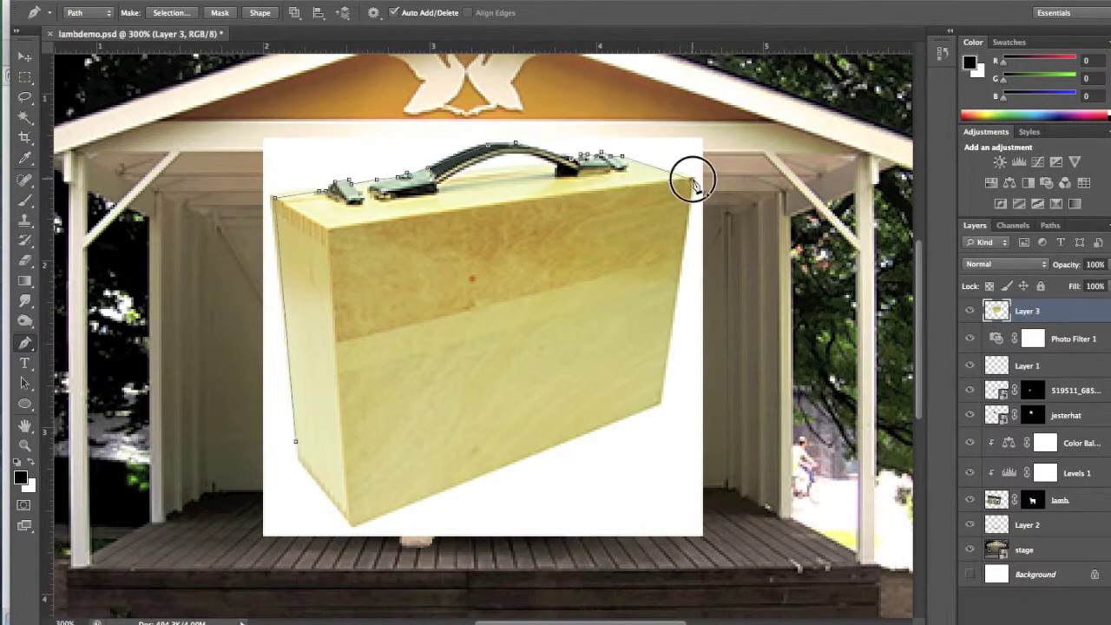
{"action": "left_click", "coordinate": [659, 402]}
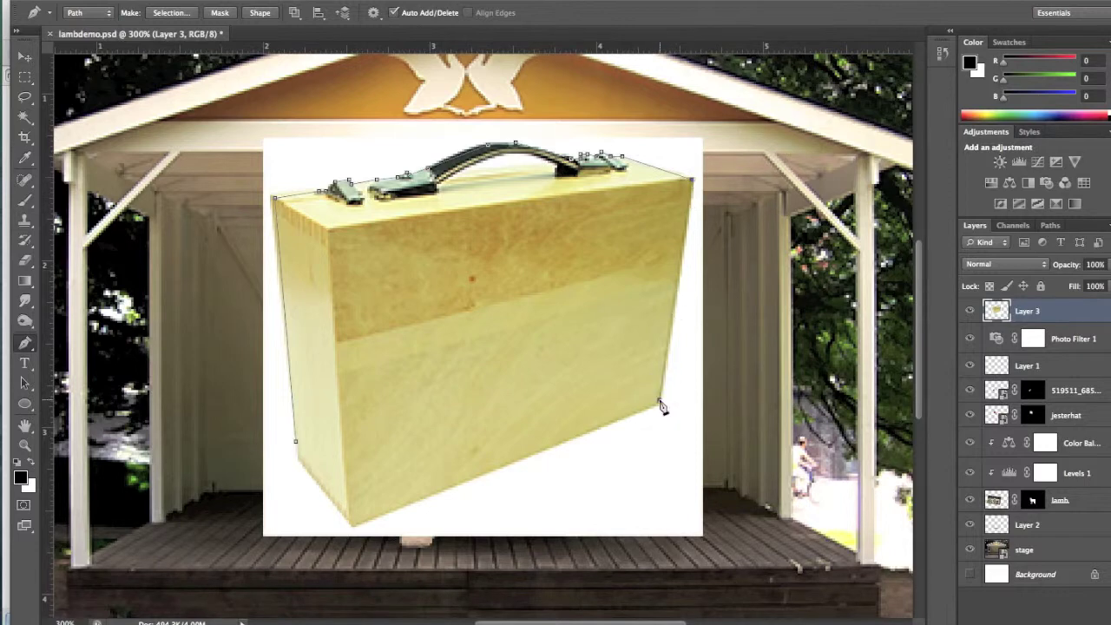
{"action": "left_click", "coordinate": [353, 525]}
{"action": "left_click", "coordinate": [295, 443]}
- Convert the suitcase path to a selection with 0 px feather and mask Layer 3 with it
{"action": "left_click", "coordinate": [172, 16]}
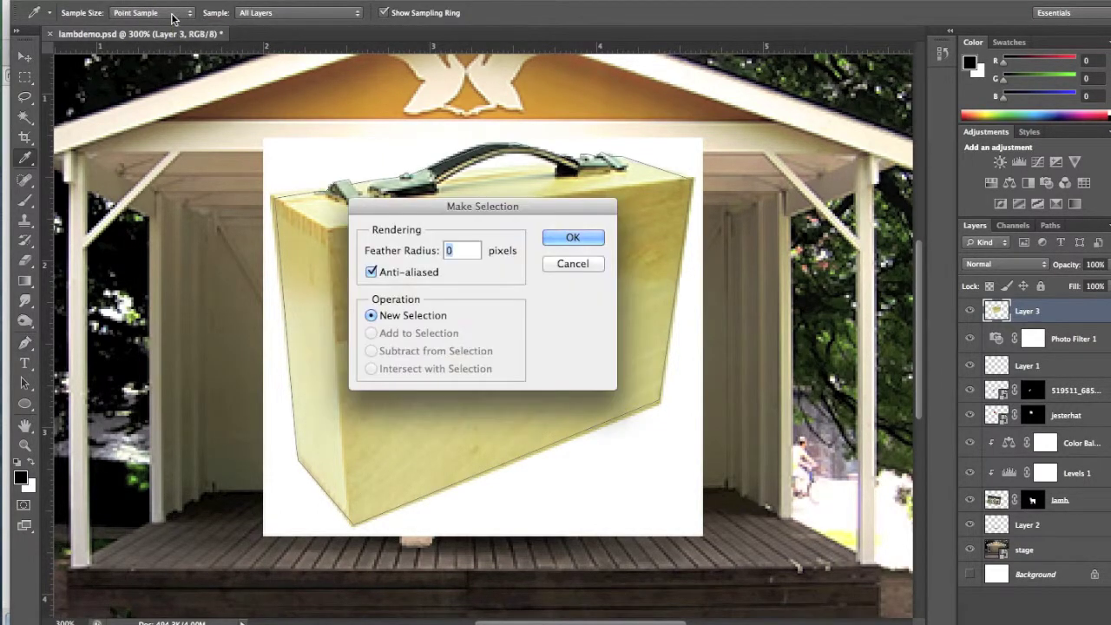
{"action": "left_click", "coordinate": [572, 237]}
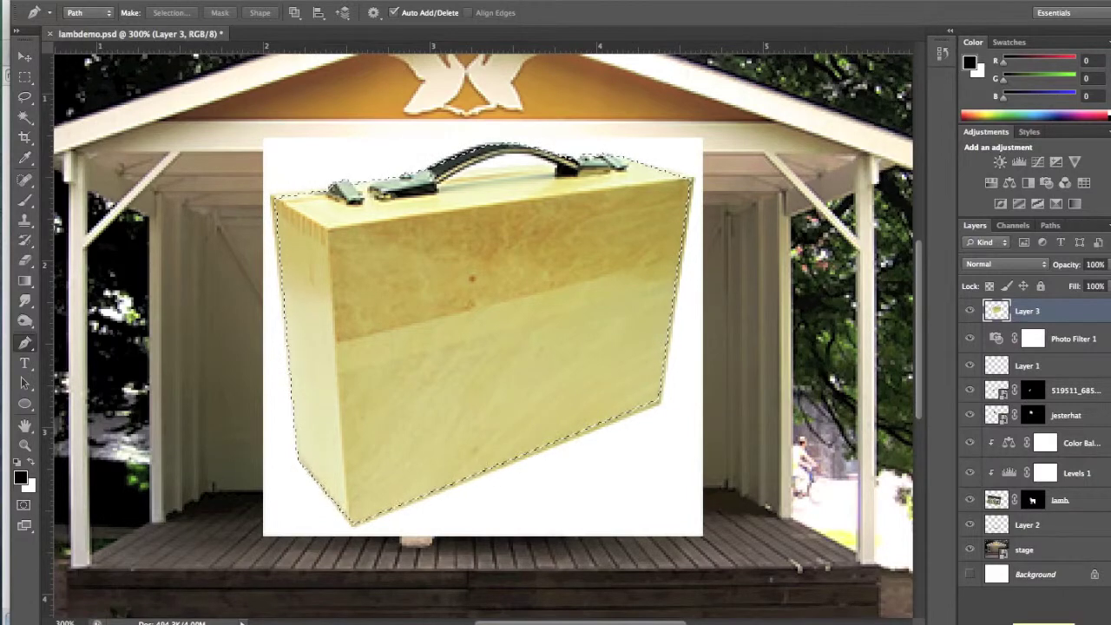
{"action": "left_click", "coordinate": [1013, 621]}
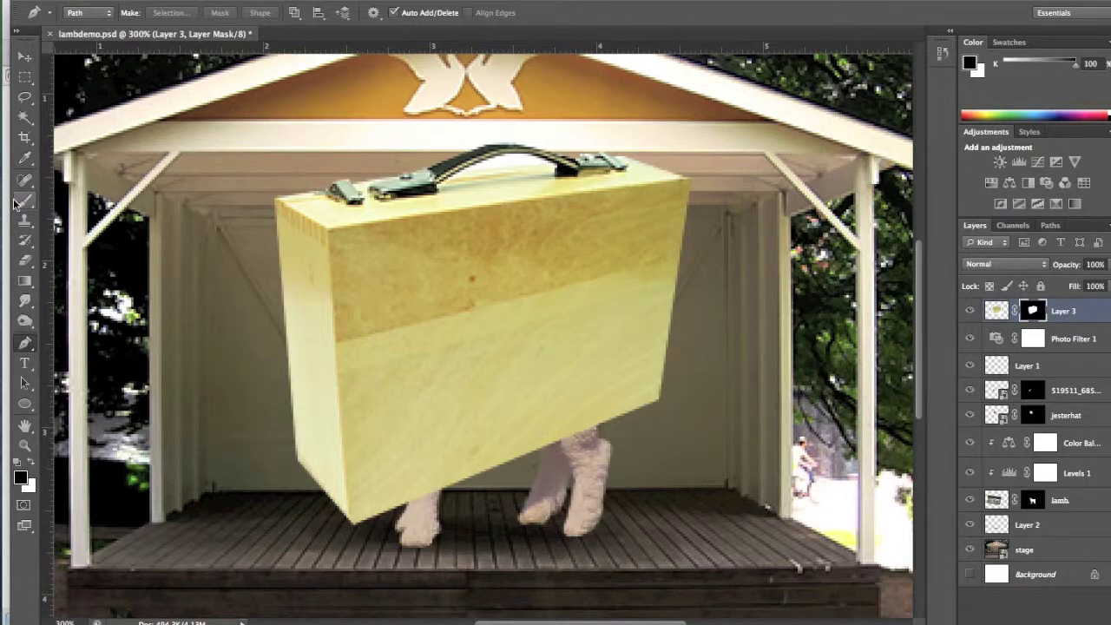
- Draw a Polygonal Lasso selection around the white gap beneath the suitcase handle
{"action": "left_click", "coordinate": [24, 97]}
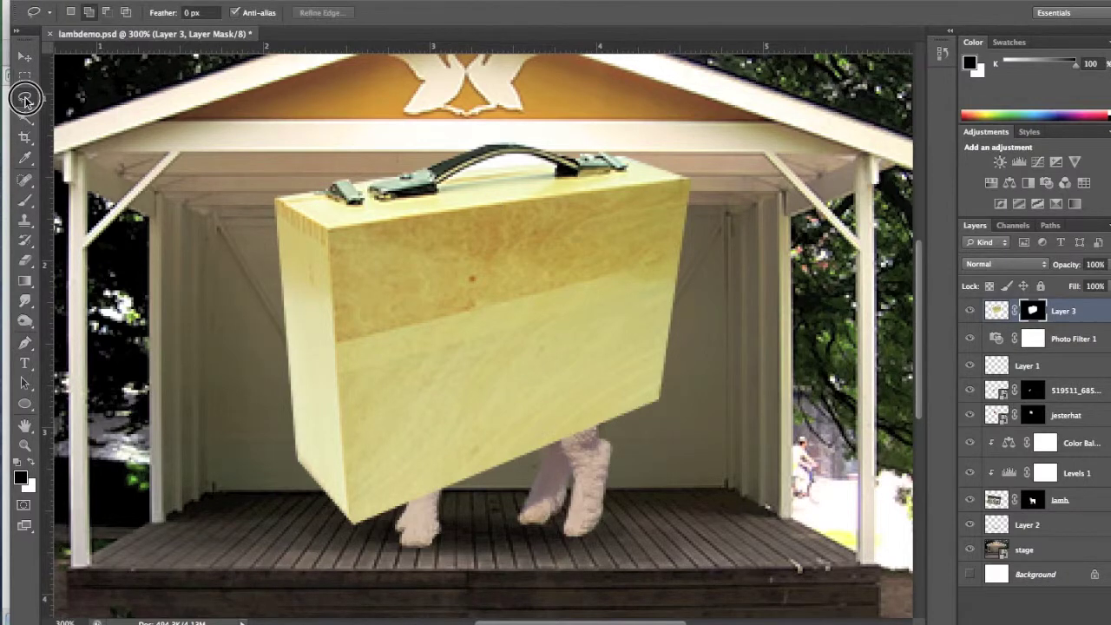
{"action": "left_click", "coordinate": [66, 109]}
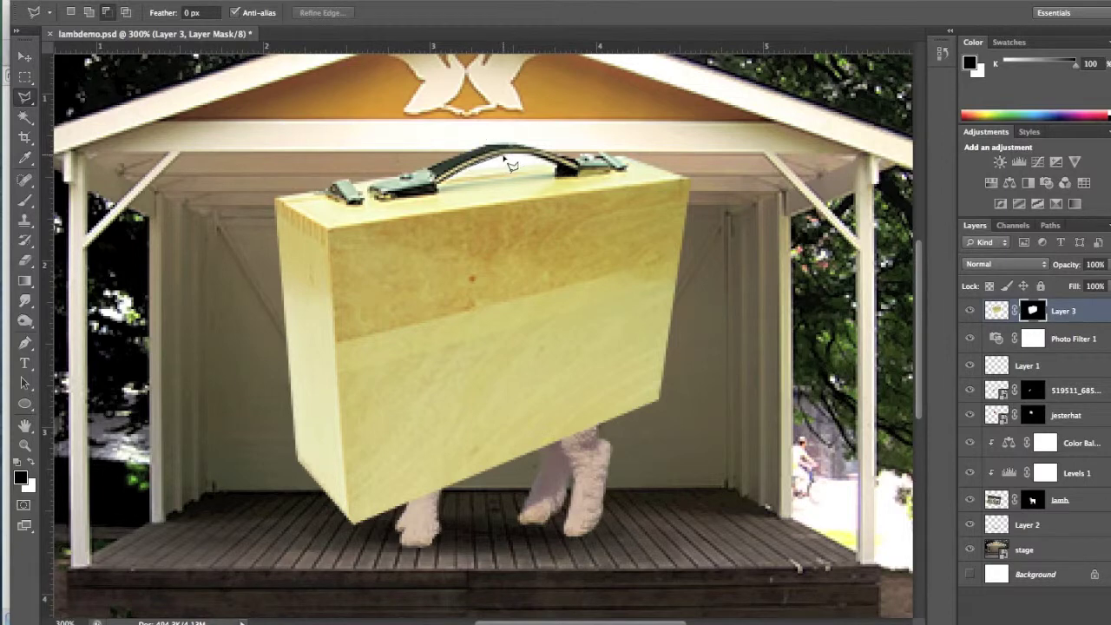
{"action": "left_click", "coordinate": [533, 154]}
{"action": "left_click", "coordinate": [452, 189]}
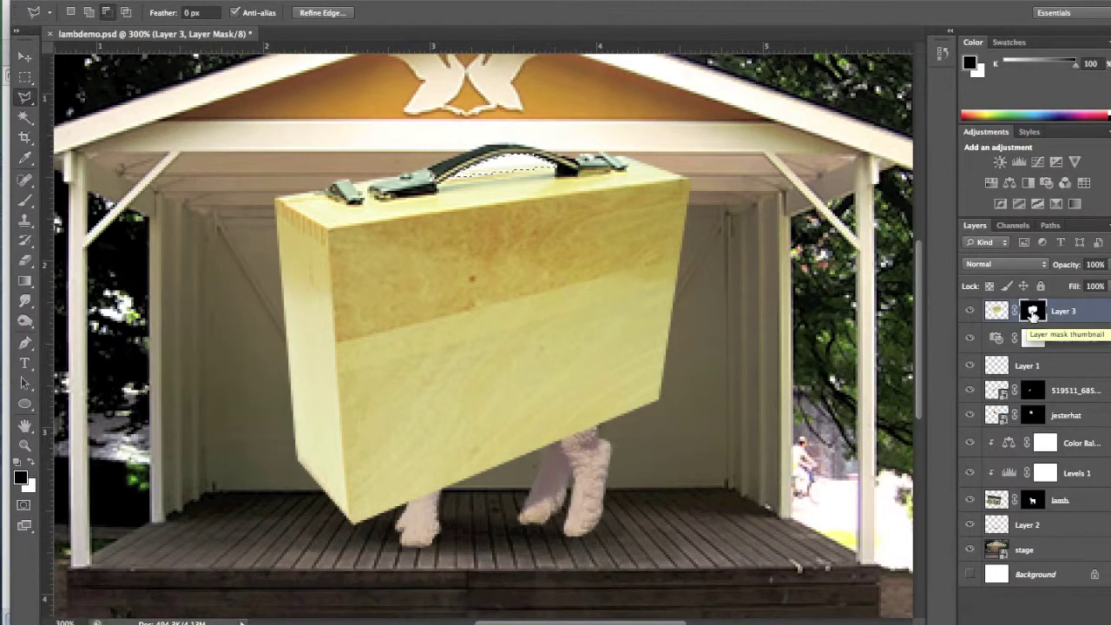
- Fill the handle-gap selection with black on Layer 3's mask using the Paint Bucket
{"action": "left_click", "coordinate": [1031, 313], "text": "alt"}
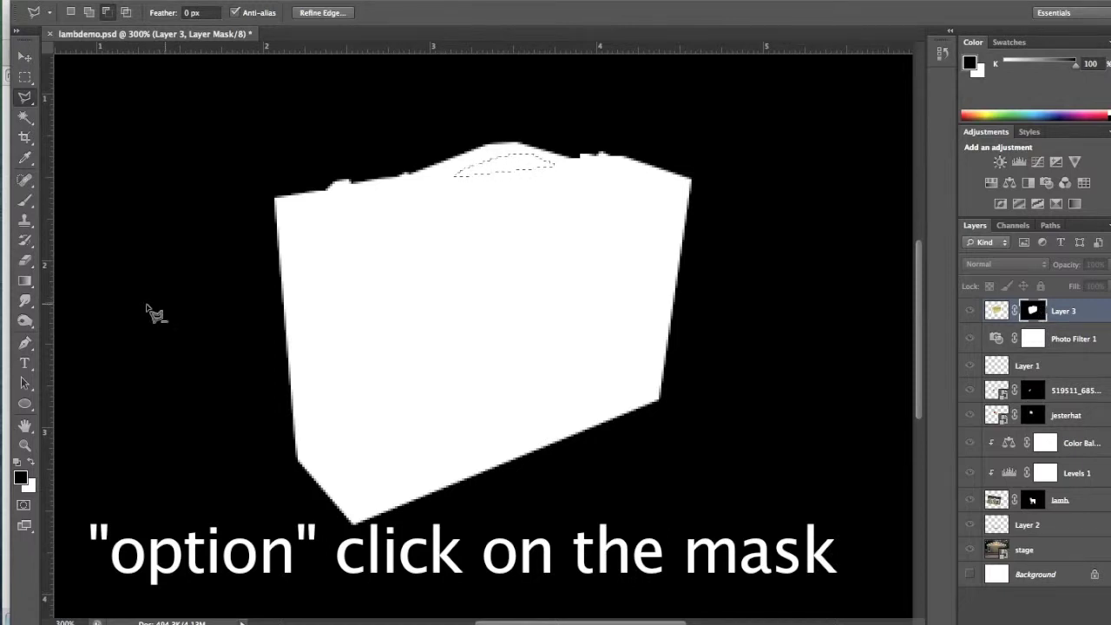
{"action": "left_click_drag", "start_coordinate": [25, 280], "coordinate": [78, 294]}
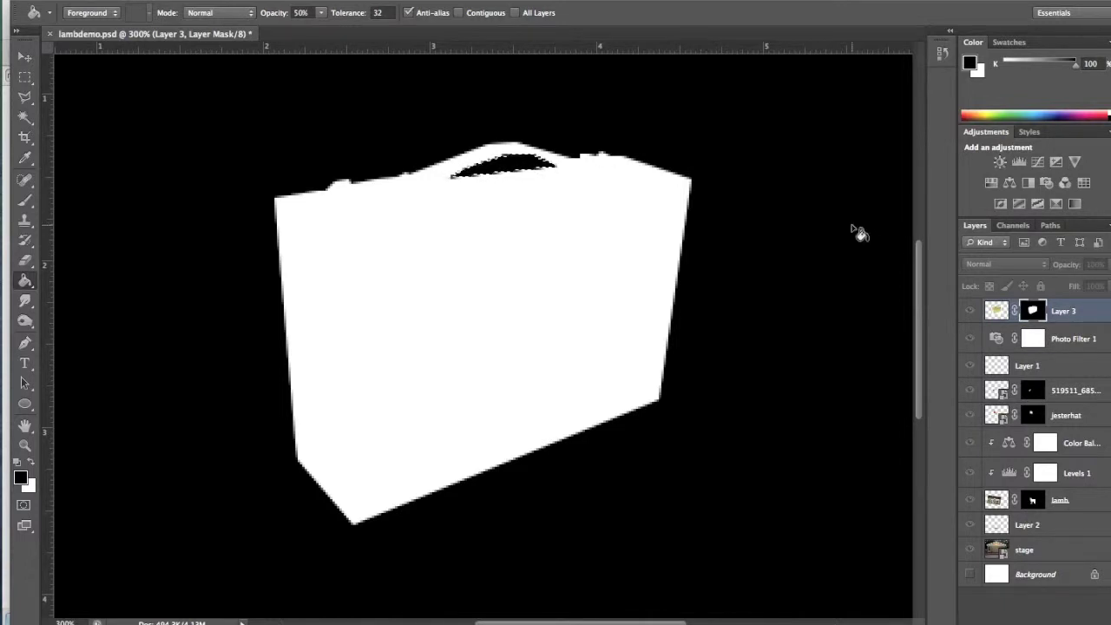
{"action": "left_click", "coordinate": [1035, 314], "text": "alt"}
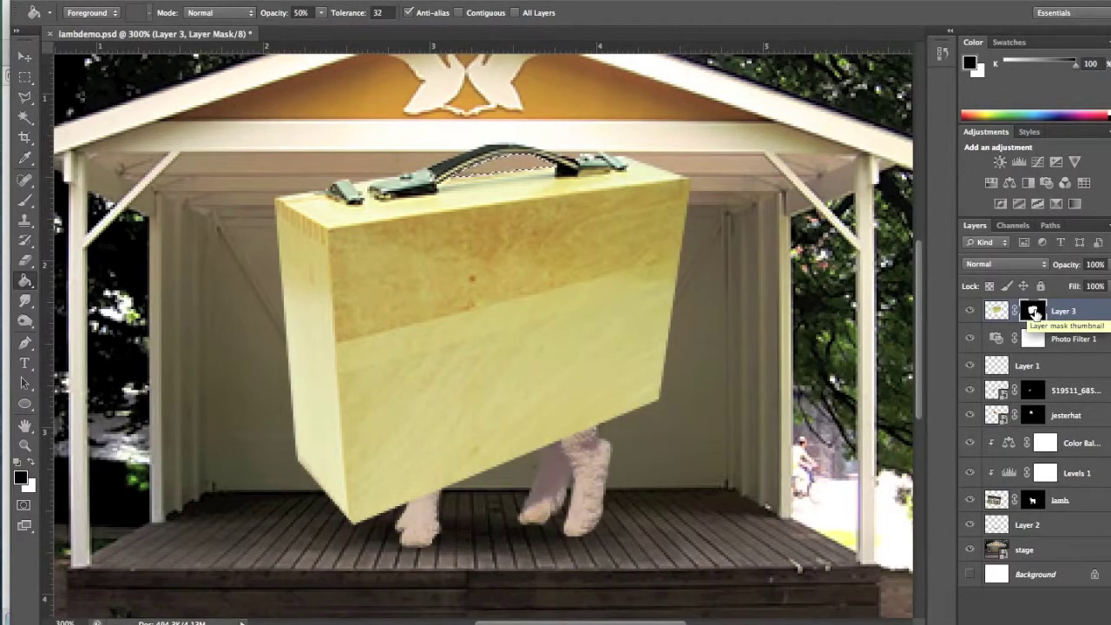
- Fill the handle gap on the mask again, then move the suitcase right and down off the lamb
{"action": "key", "text": "ctrl+minus"}
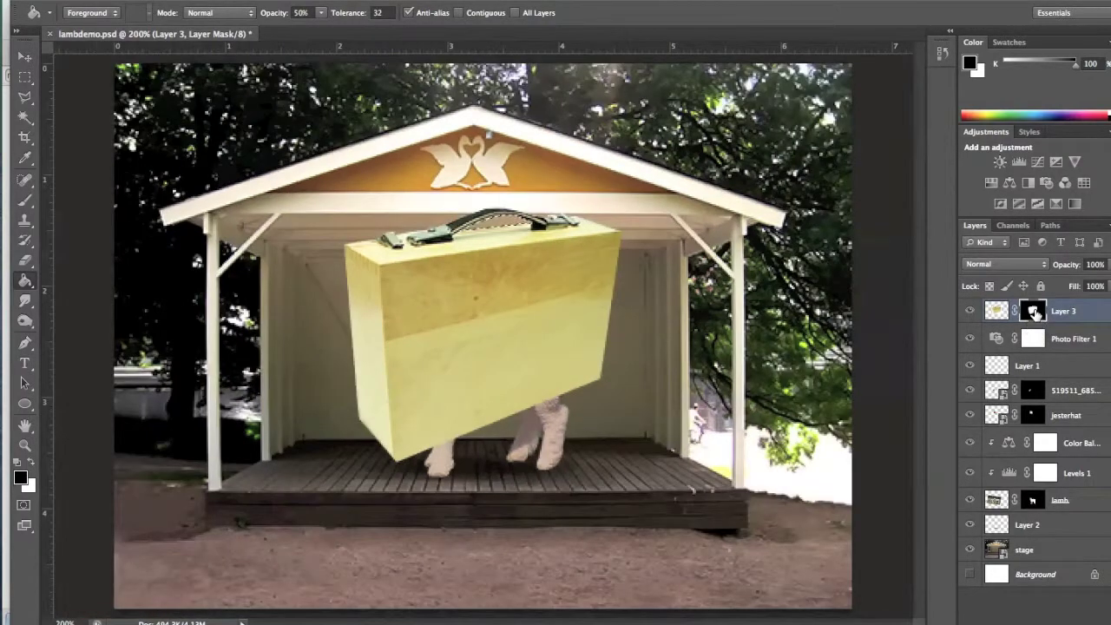
{"action": "left_click", "coordinate": [519, 227]}
{"action": "key", "text": "v"}
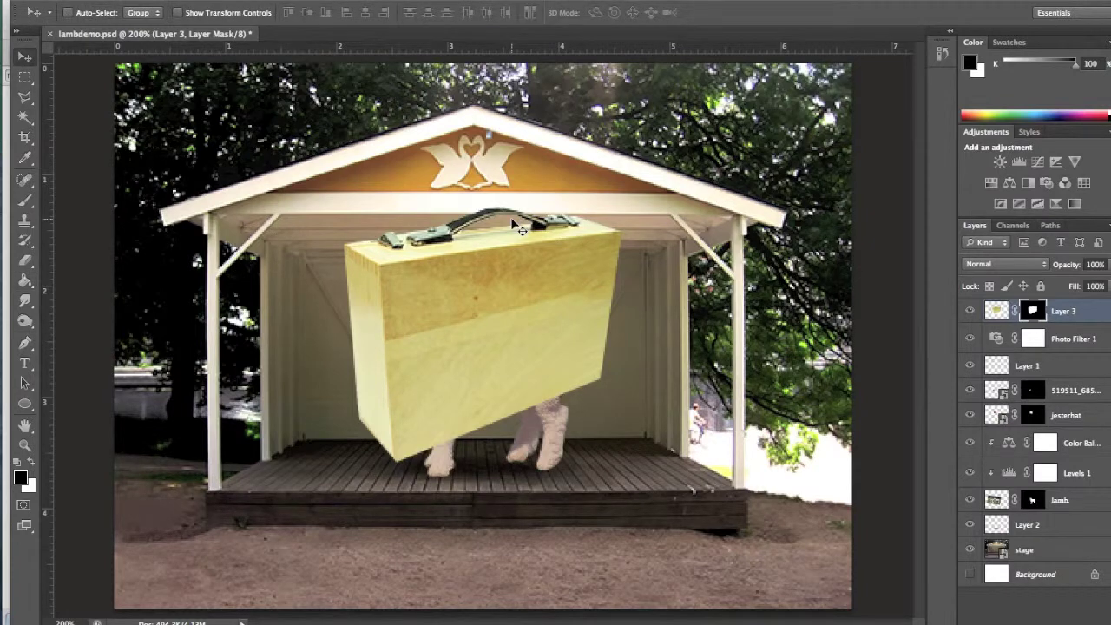
{"action": "left_click_drag", "start_coordinate": [516, 276], "coordinate": [620, 398]}
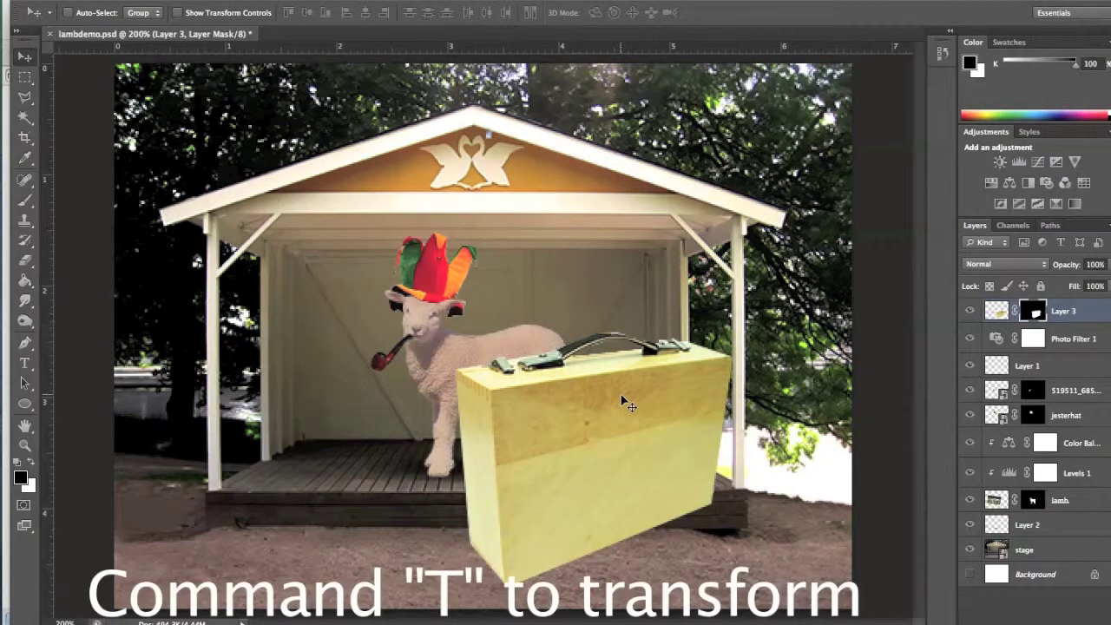
- Free-transform the suitcase down to about 50% and set it on the stage floor beside the lamb
{"action": "key", "text": "super+t"}
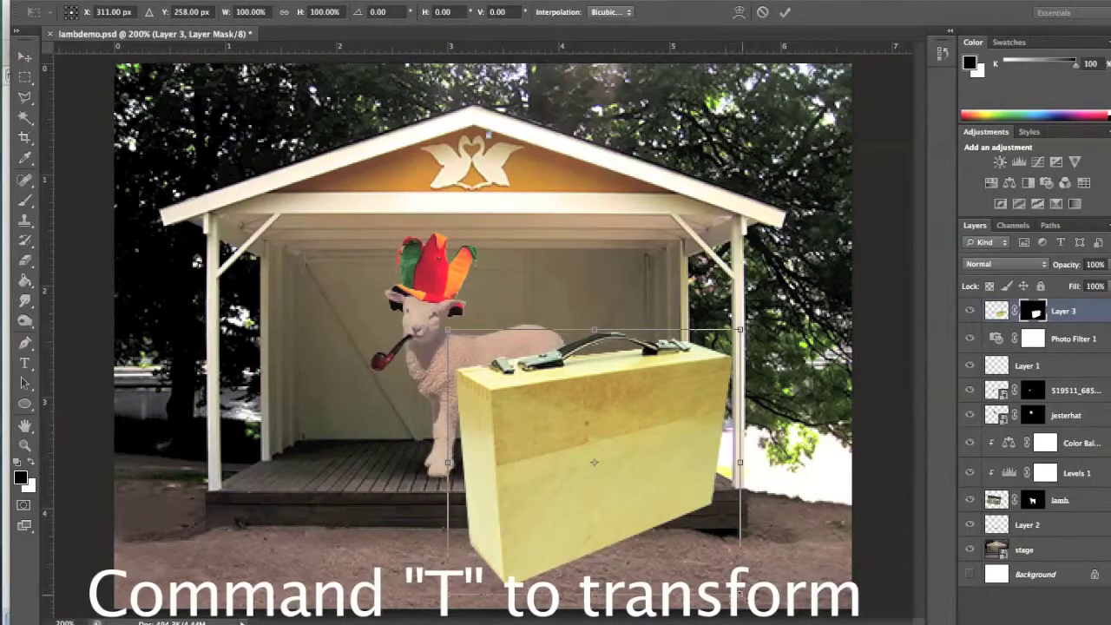
{"action": "left_click_drag", "start_coordinate": [739, 594], "coordinate": [566, 509]}
{"action": "key", "text": "super+z"}
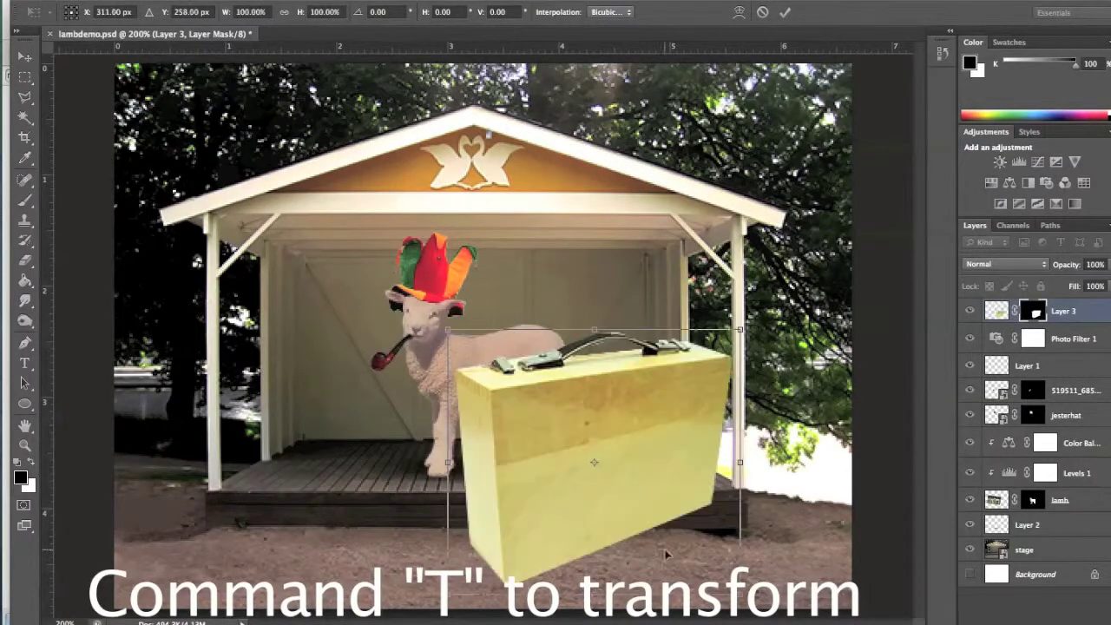
{"action": "left_click_drag", "start_coordinate": [739, 594], "coordinate": [584, 477]}
{"action": "left_click_drag", "start_coordinate": [545, 356], "coordinate": [623, 392]}
{"action": "left_click_drag", "start_coordinate": [623, 392], "coordinate": [624, 393]}
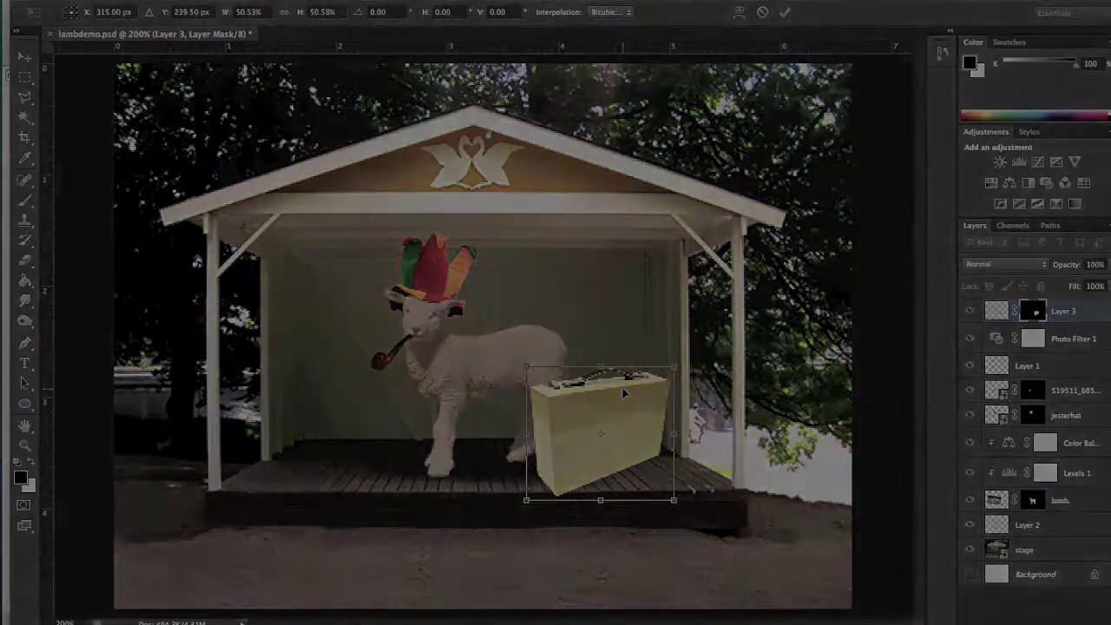